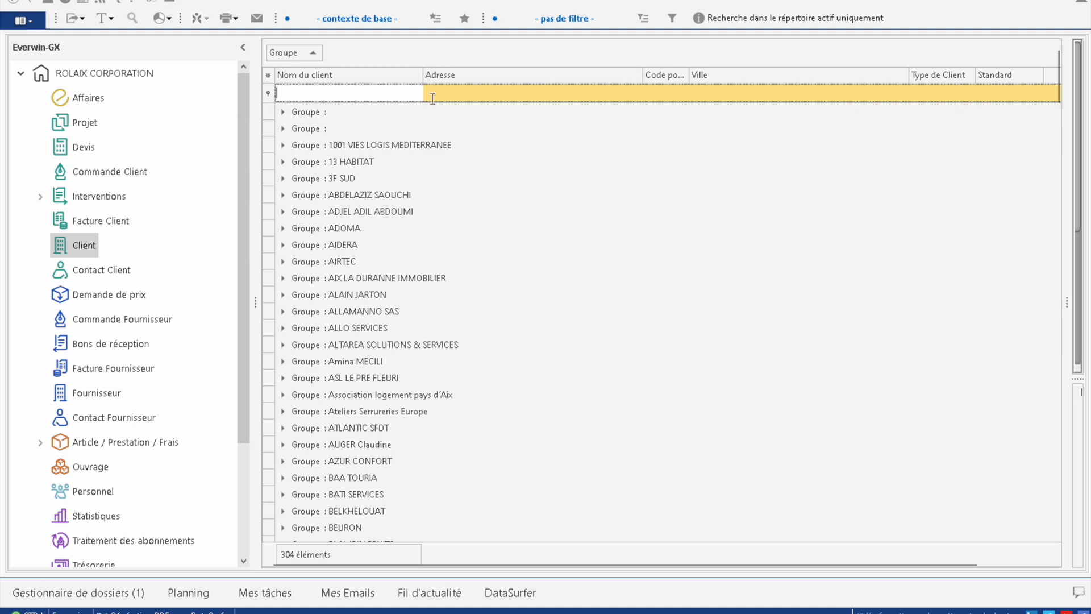
Step: Filter the client list by client name with %ROLAIX% and expand the GROUPE ROLAIX group
{"action": "type", "text": "%"}
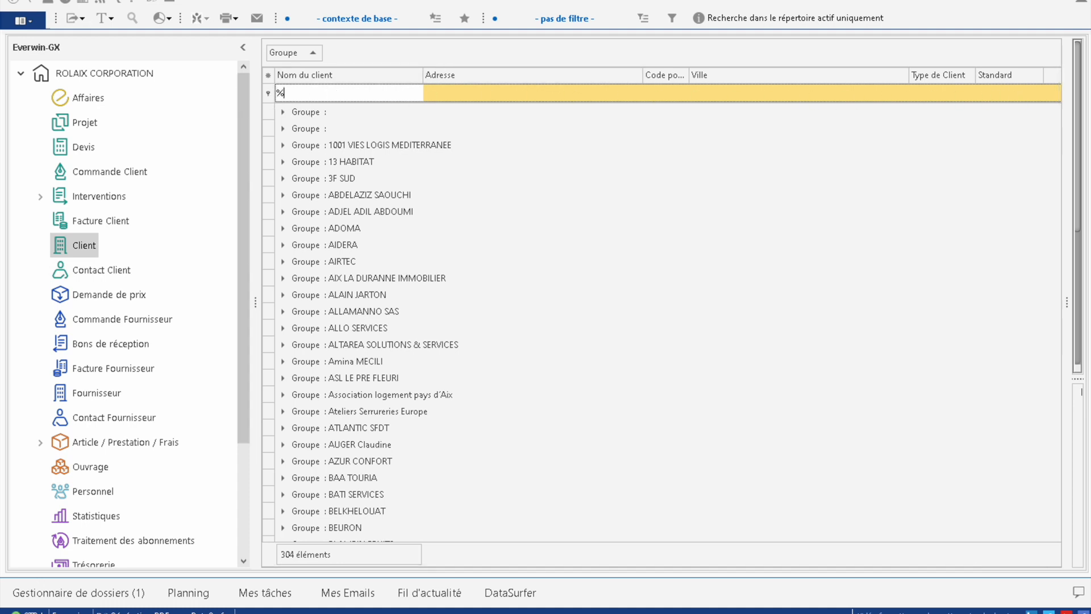
{"action": "type", "text": "ROLAIX"}
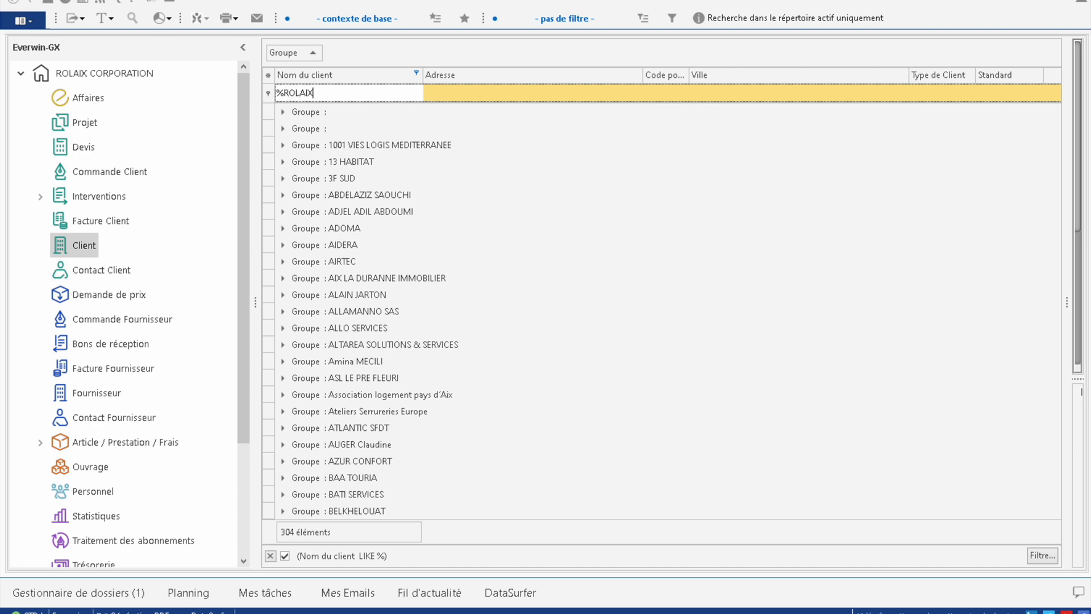
{"action": "type", "text": "%"}
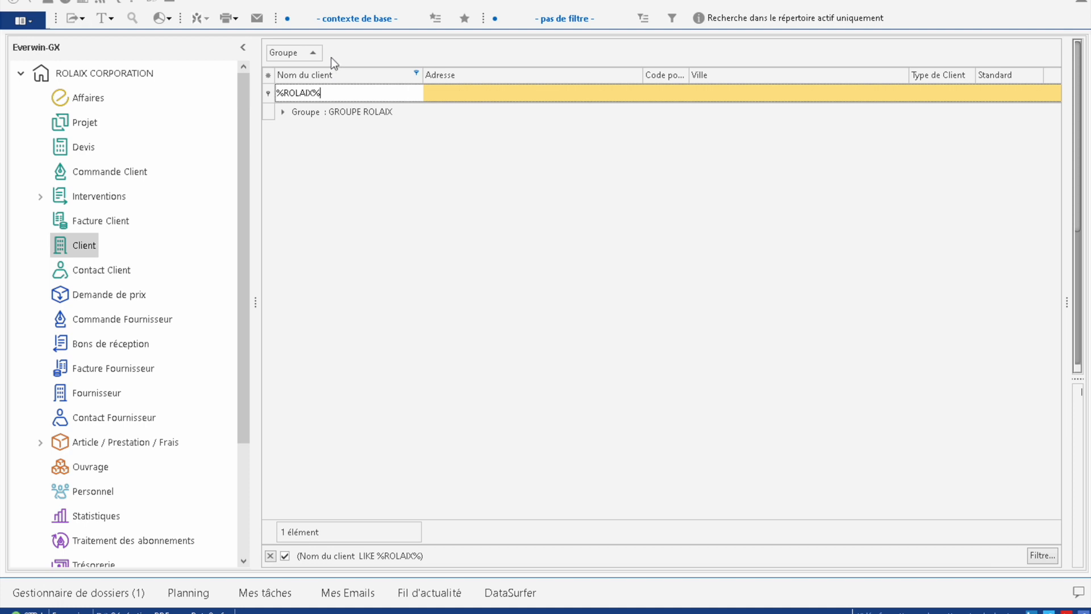
{"action": "left_click", "coordinate": [282, 112]}
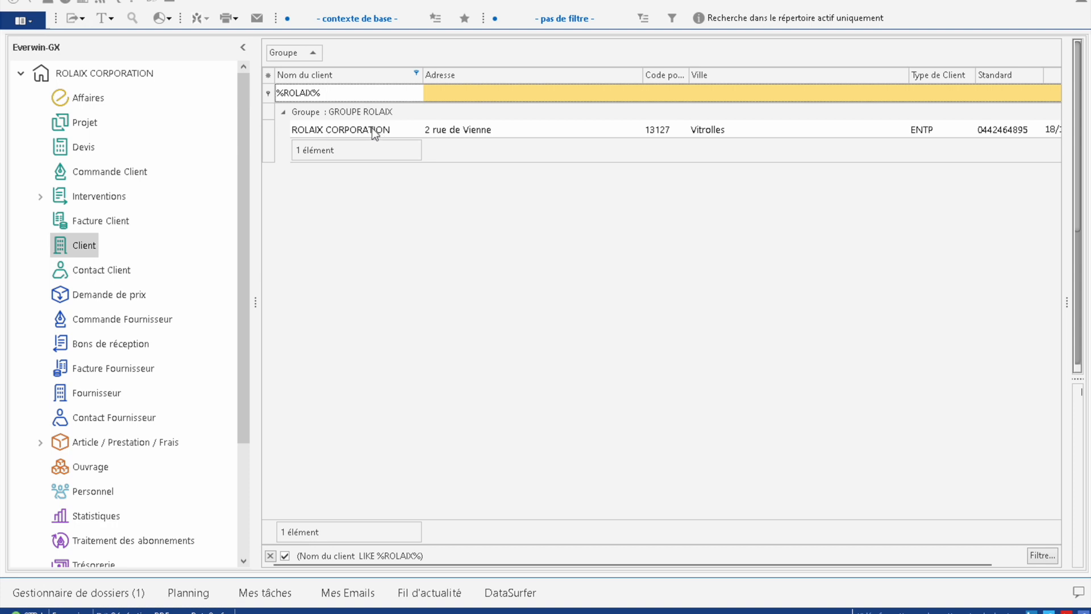
Step: Open the ROLAIX CORPORATION client record and review its Informations and Etablissements pages
{"action": "left_click", "coordinate": [332, 91]}
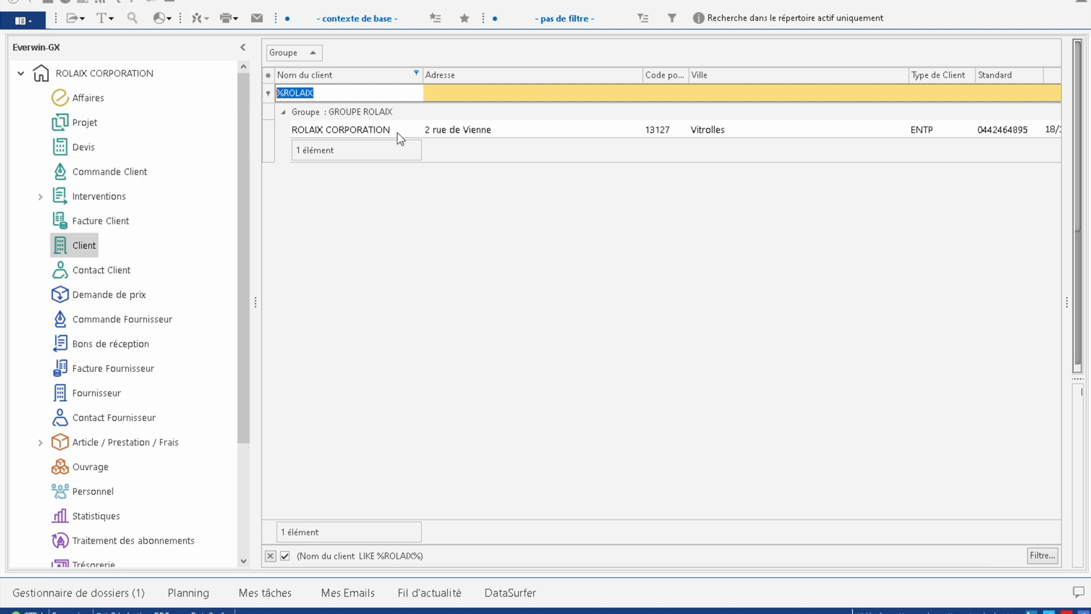
{"action": "double_click", "coordinate": [322, 131]}
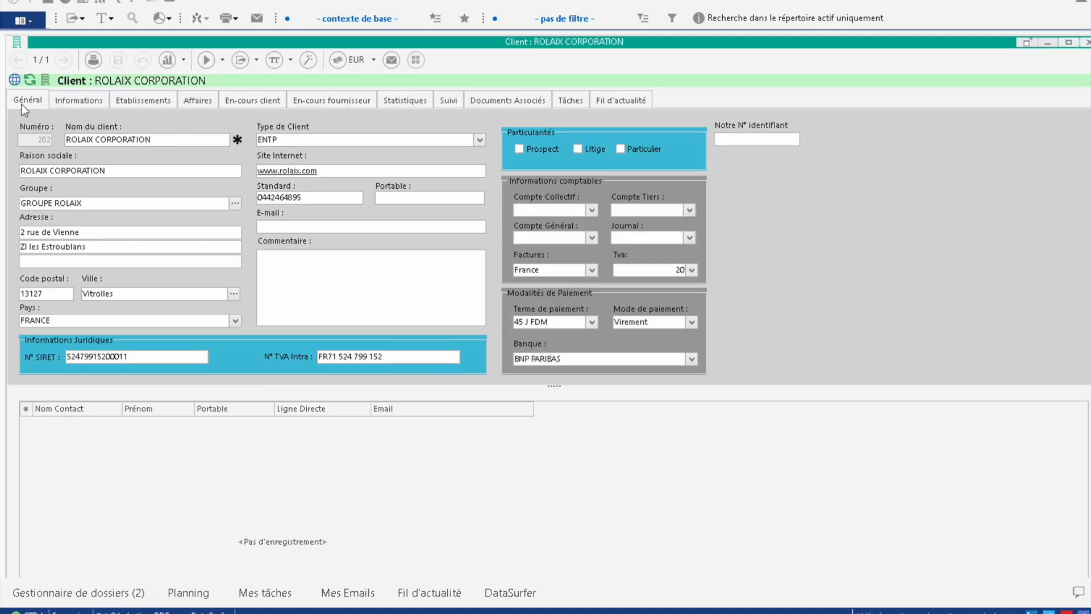
{"action": "left_click", "coordinate": [80, 100]}
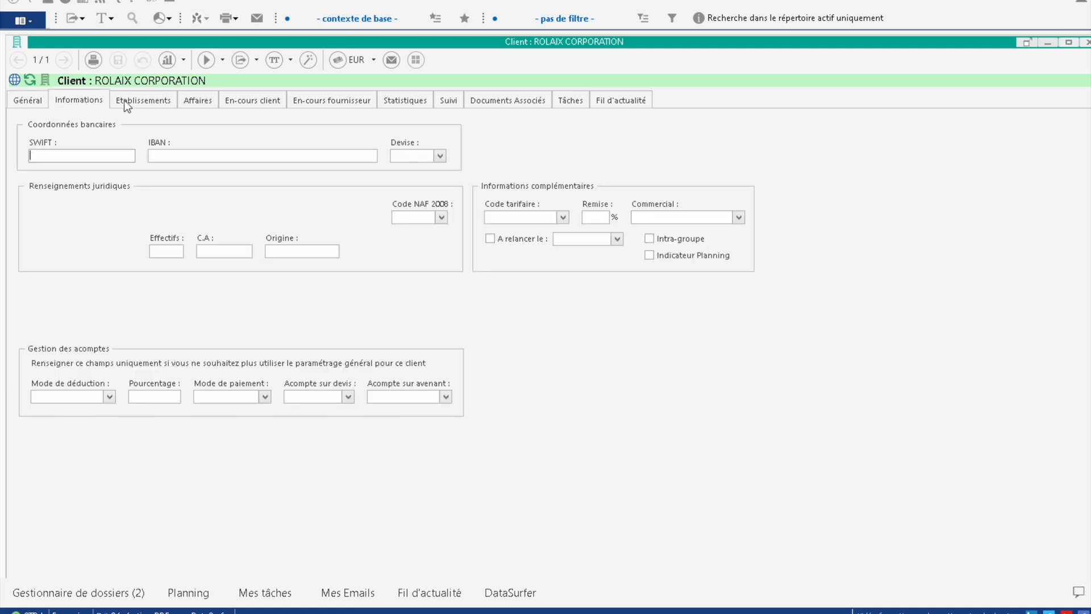
{"action": "left_click", "coordinate": [139, 102]}
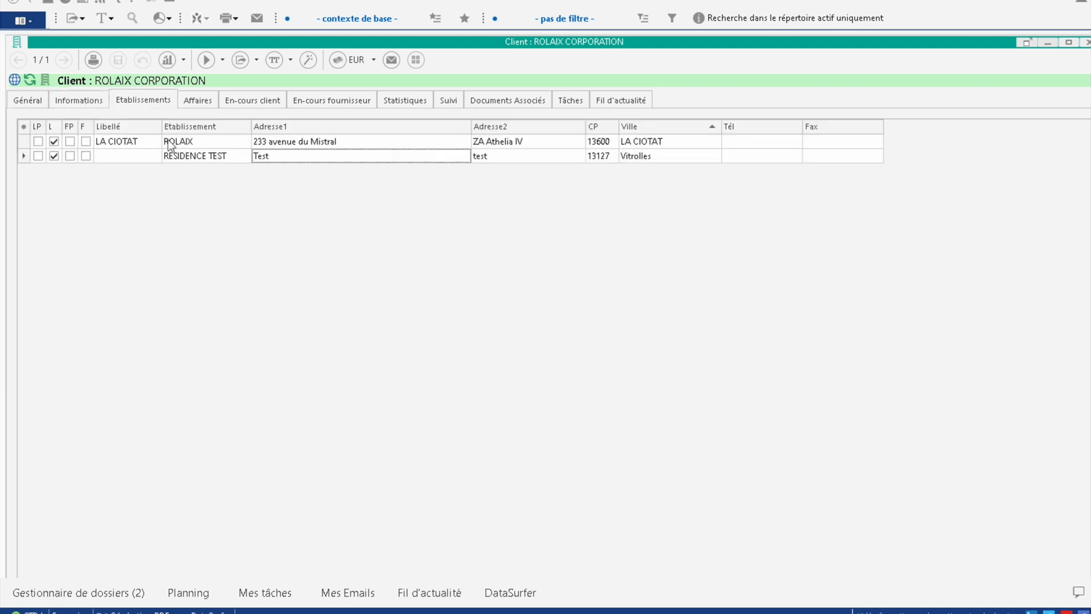
Step: View the blank address form for a new establishment, cancel it, and close the ROLAIX CORPORATION record
{"action": "right_click", "coordinate": [215, 196]}
{"action": "left_click", "coordinate": [258, 206]}
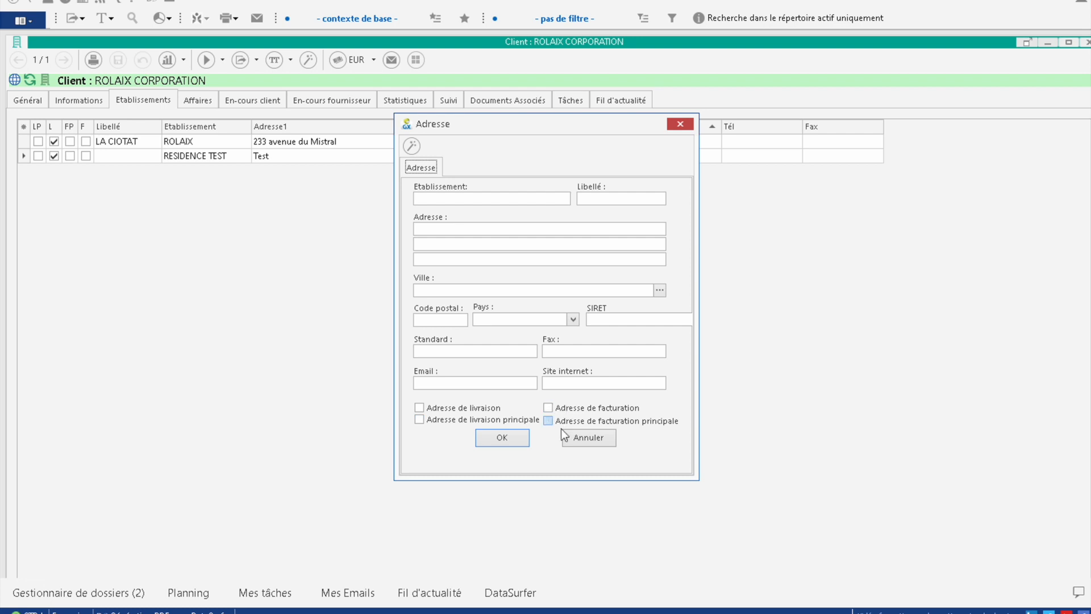
{"action": "left_click", "coordinate": [578, 438]}
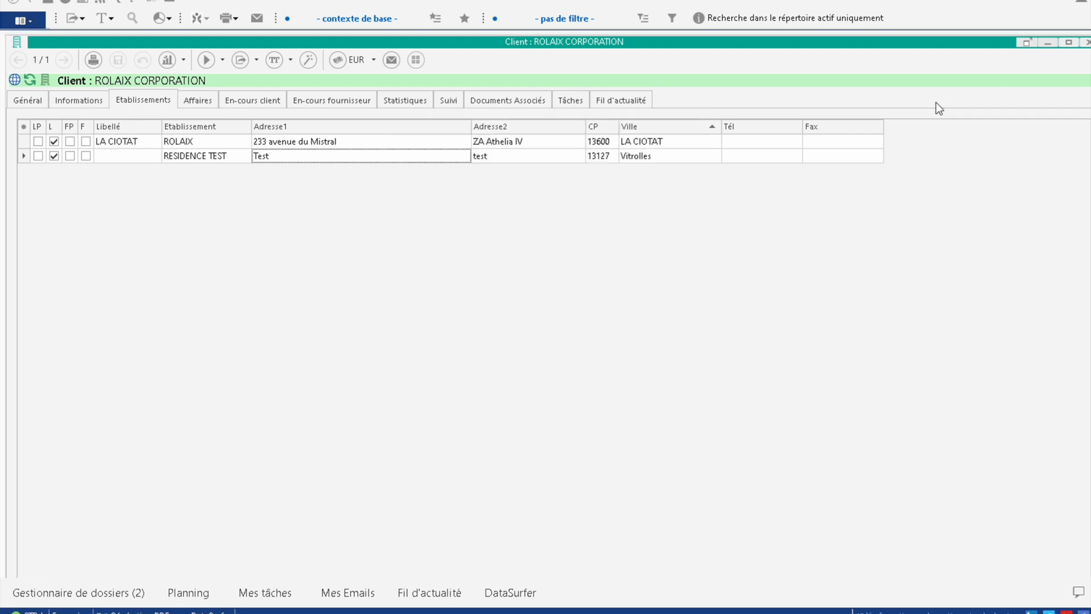
{"action": "left_click", "coordinate": [1085, 43]}
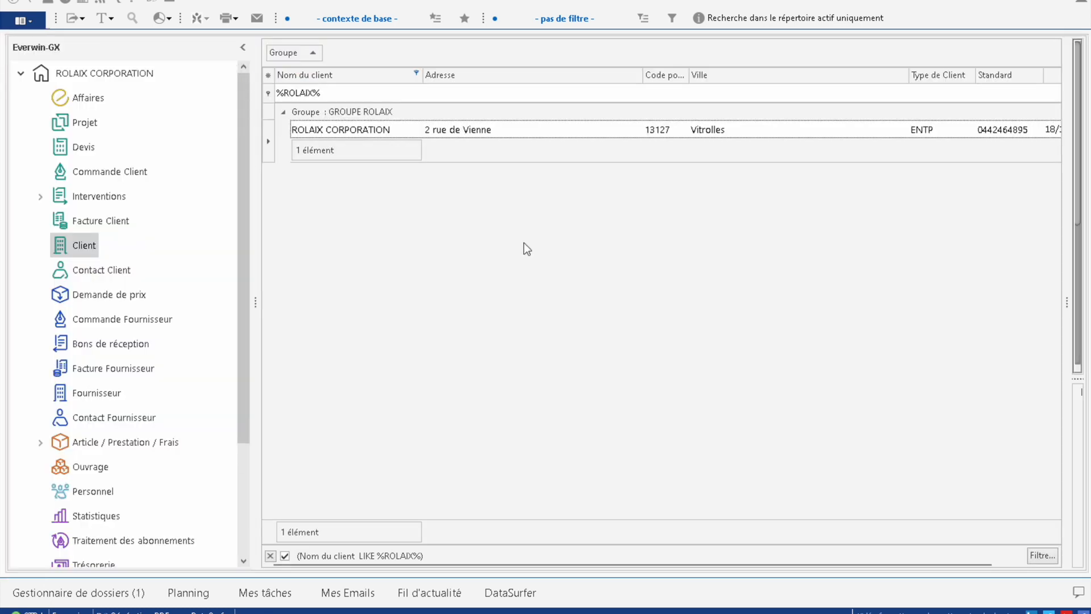
Step: Create a new client record with the Prospect option cleared and enter the test client's name
{"action": "left_click", "coordinate": [343, 93]}
{"action": "left_click_drag", "start_coordinate": [341, 93], "coordinate": [238, 90]}
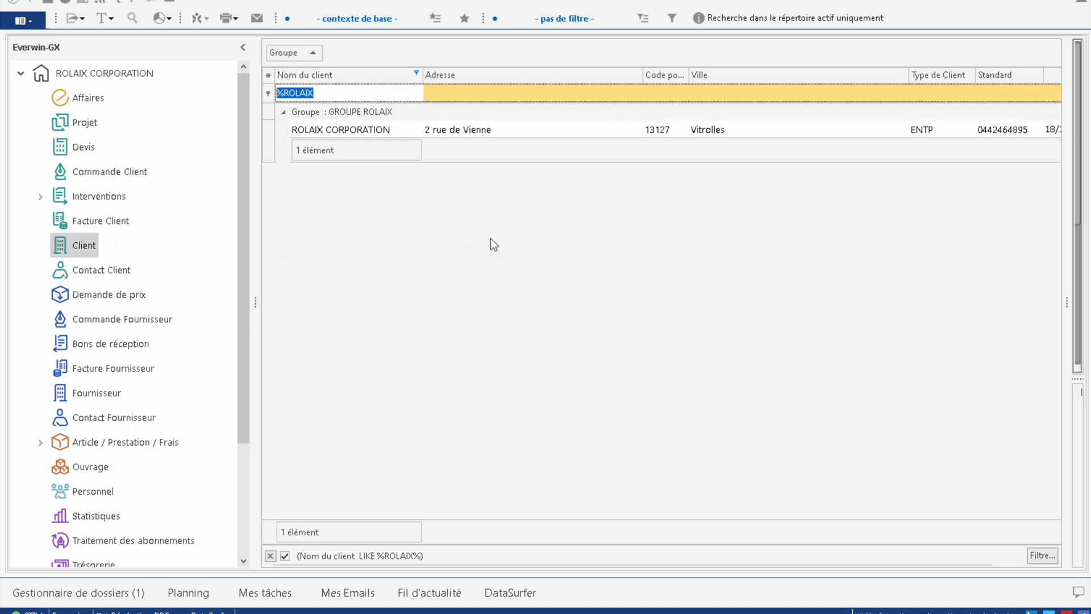
{"action": "right_click", "coordinate": [490, 220]}
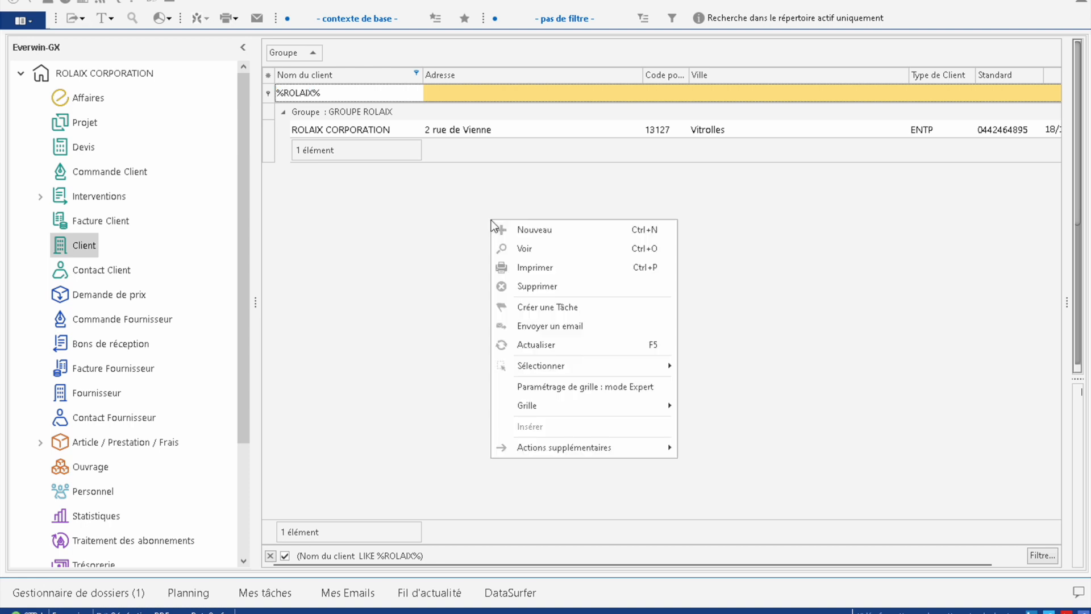
{"action": "left_click", "coordinate": [546, 231]}
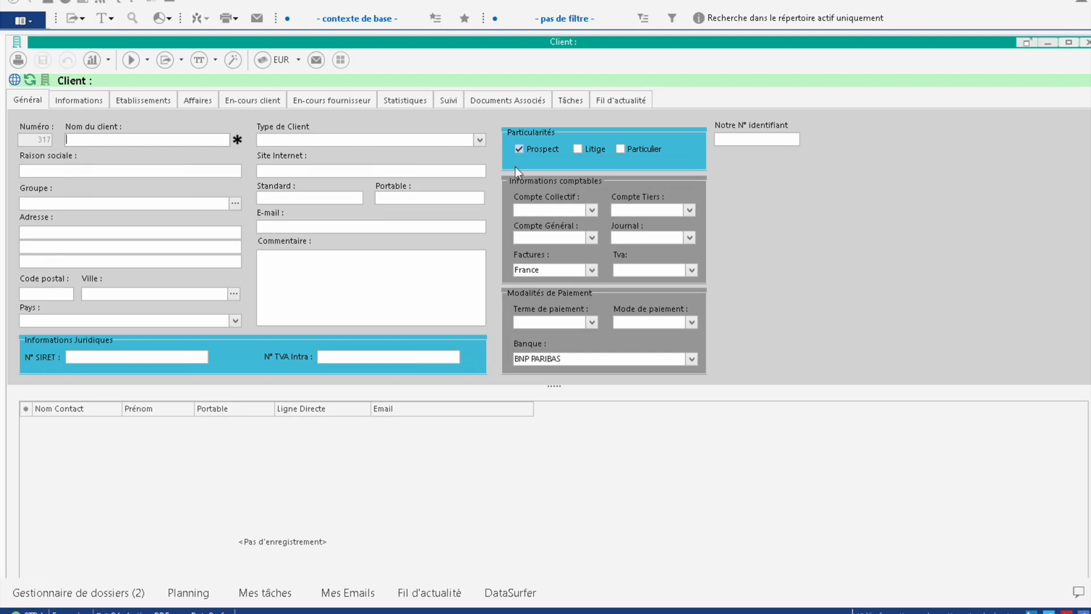
{"action": "left_click", "coordinate": [518, 150]}
{"action": "type", "text": "TES"}
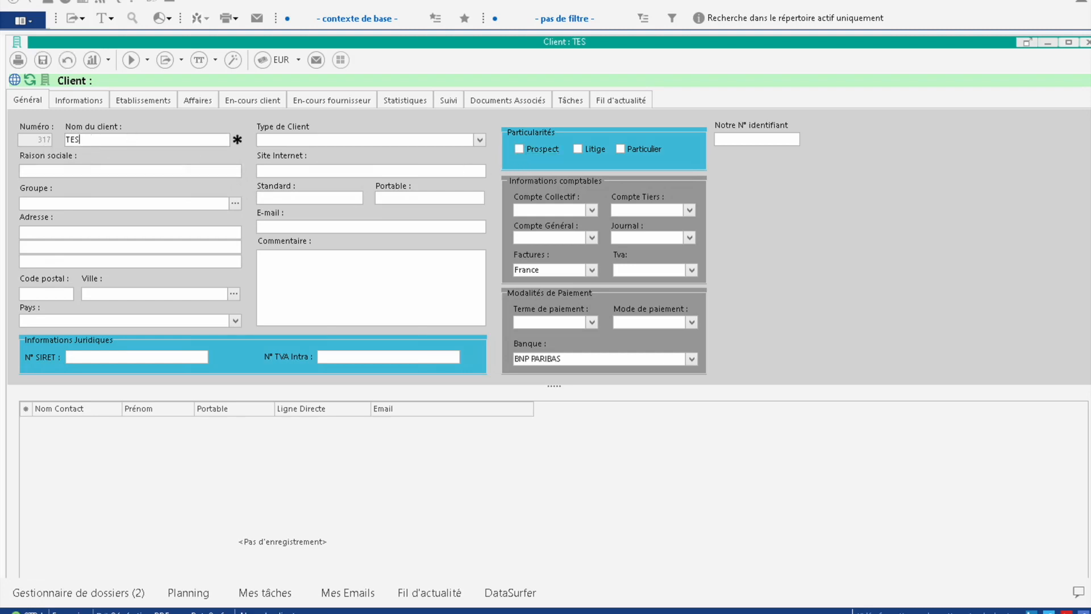
{"action": "type", "text": "T ANTHO TUTO"}
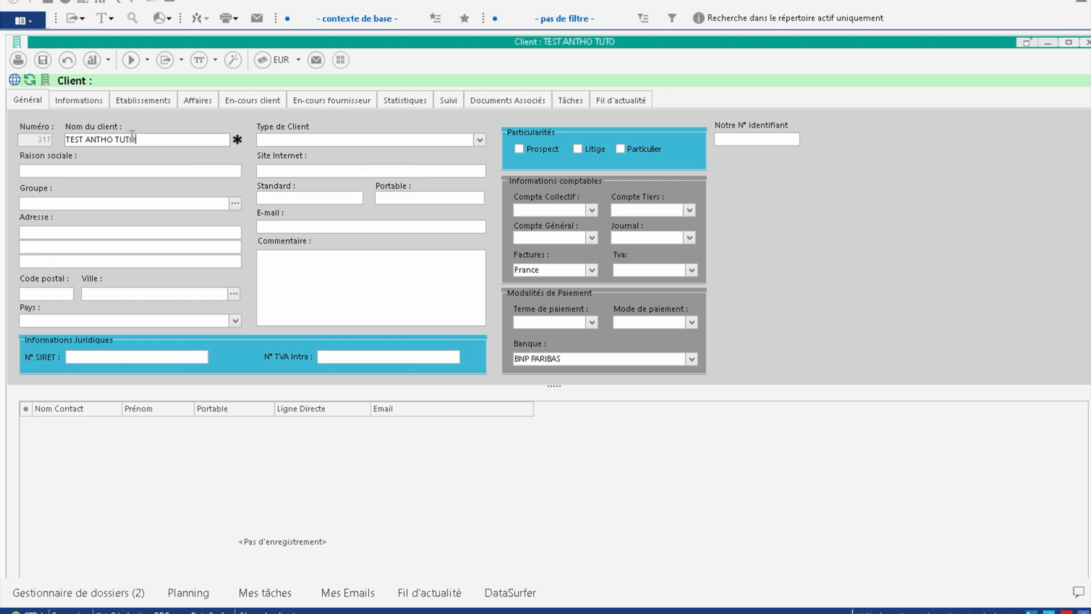
{"action": "left_click", "coordinate": [58, 172]}
Step: Fill in the new client's address line, postal code and city, and choose FRANCE as the country
{"action": "left_click", "coordinate": [49, 203]}
{"action": "left_click", "coordinate": [66, 231]}
{"action": "type", "text": "TEST"}
{"action": "left_click", "coordinate": [30, 295]}
{"action": "type", "text": "13127"}
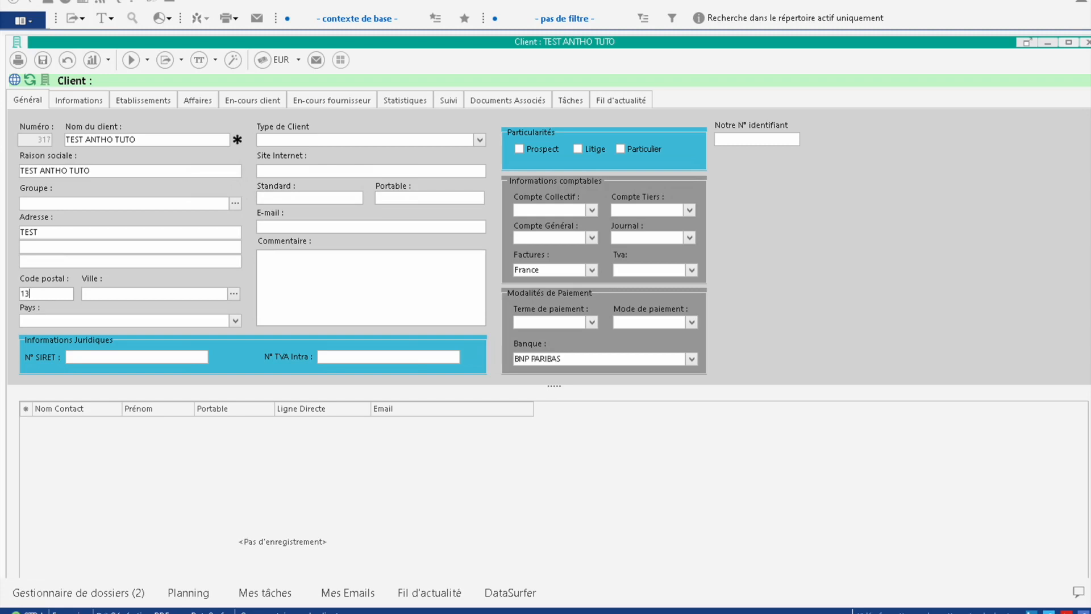
{"action": "key", "text": "Tab"}
{"action": "type", "text": "VITROLLES"}
{"action": "left_click", "coordinate": [128, 322]}
{"action": "type", "text": "FRANCE"}
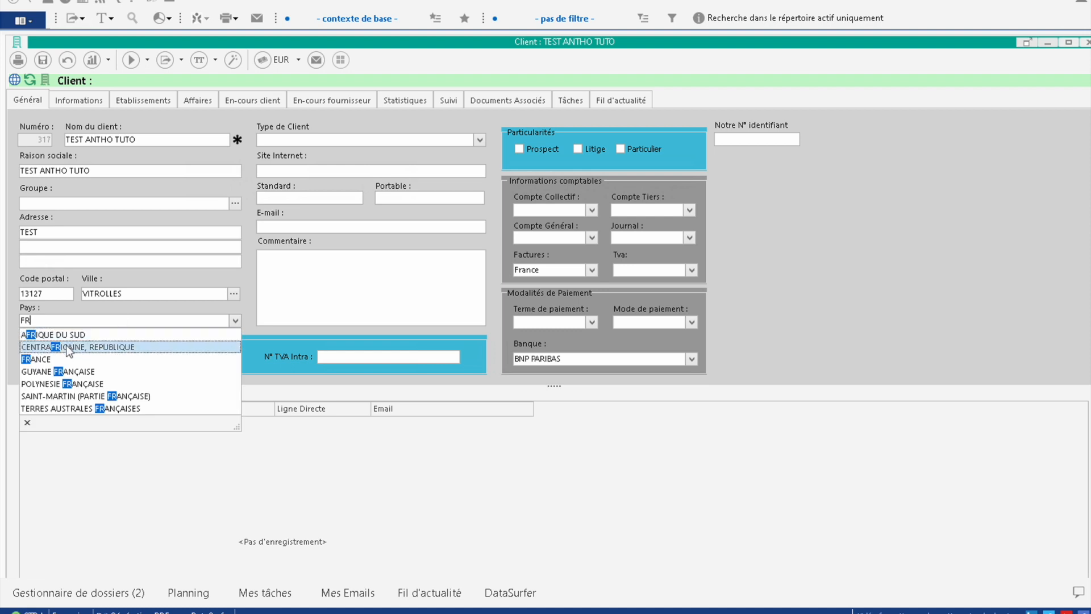
{"action": "left_click", "coordinate": [54, 361]}
Step: Examine the available choices for Type de Client and Tva without selecting any
{"action": "left_click", "coordinate": [294, 140]}
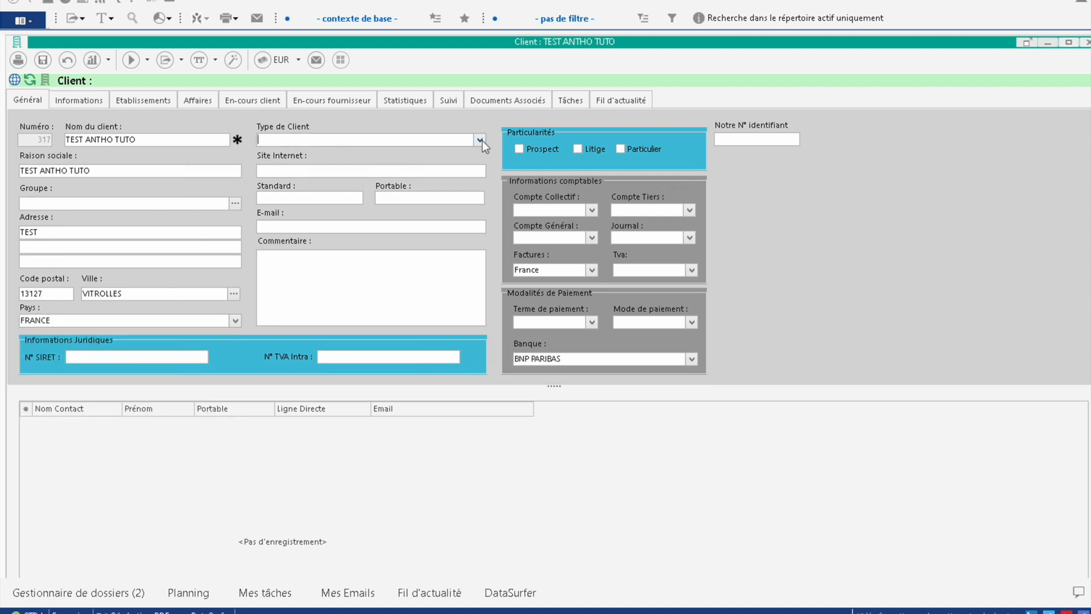
{"action": "left_click", "coordinate": [481, 140]}
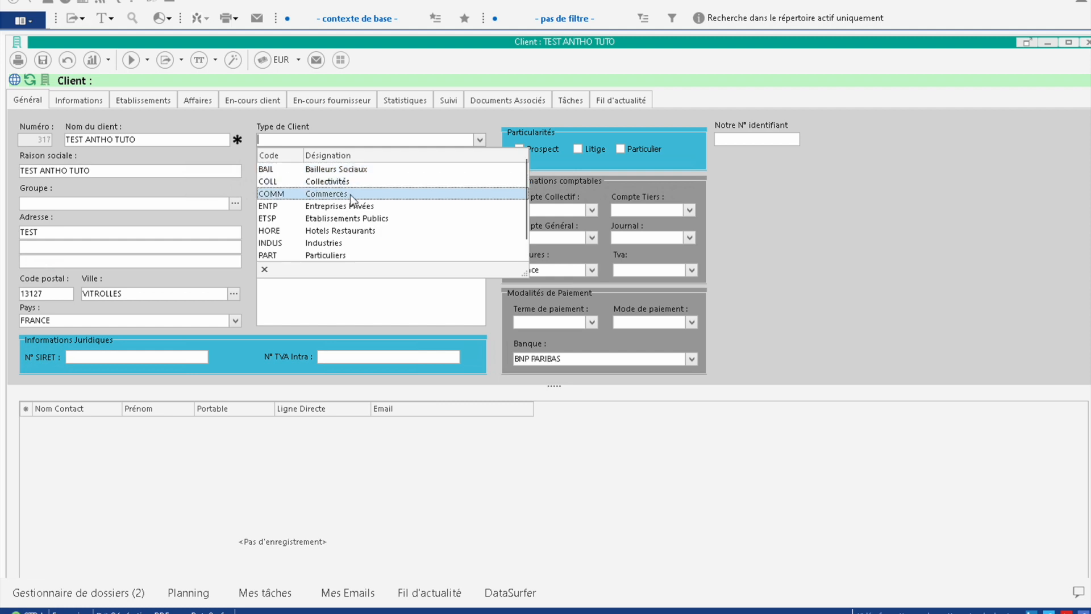
{"action": "left_click", "coordinate": [479, 141]}
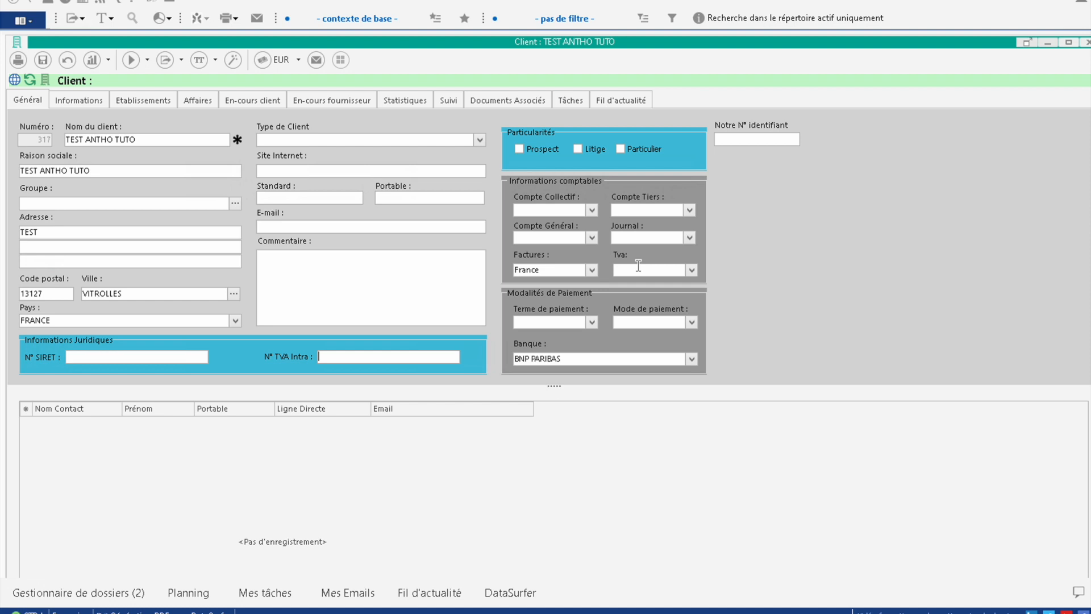
{"action": "left_click", "coordinate": [691, 271]}
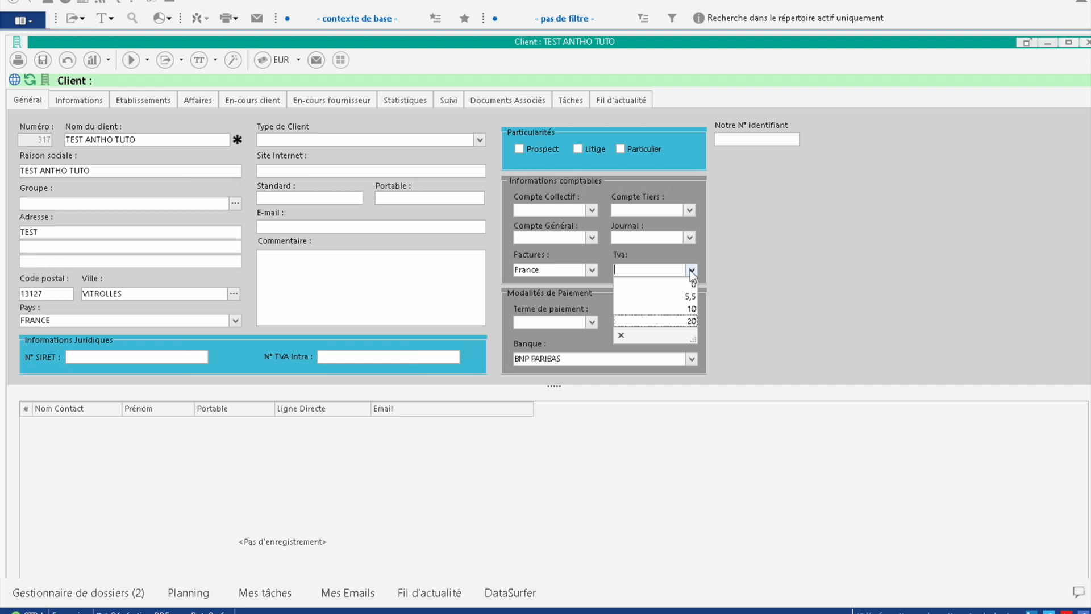
{"action": "left_click", "coordinate": [690, 270]}
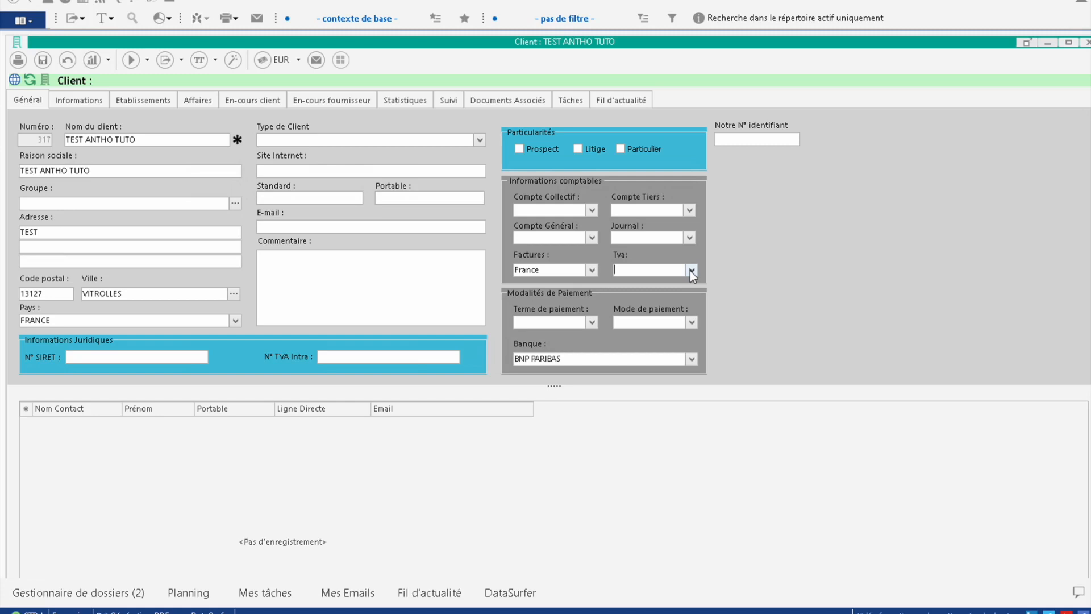
Step: Check the actions available for client contacts, view the Etablissements page, and return to the Général page
{"action": "right_click", "coordinate": [200, 447]}
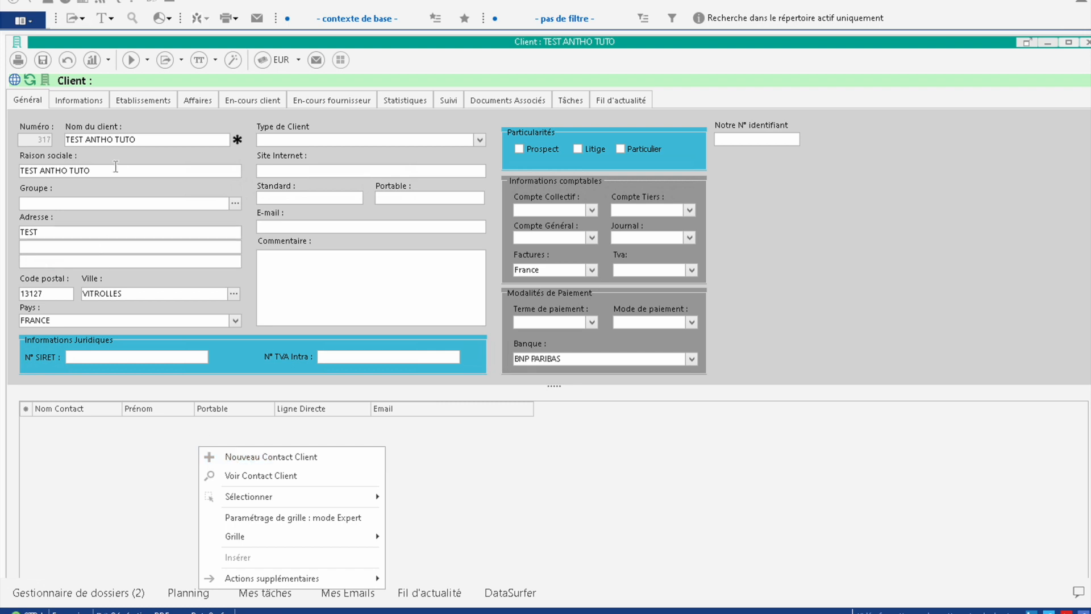
{"action": "left_click", "coordinate": [137, 100]}
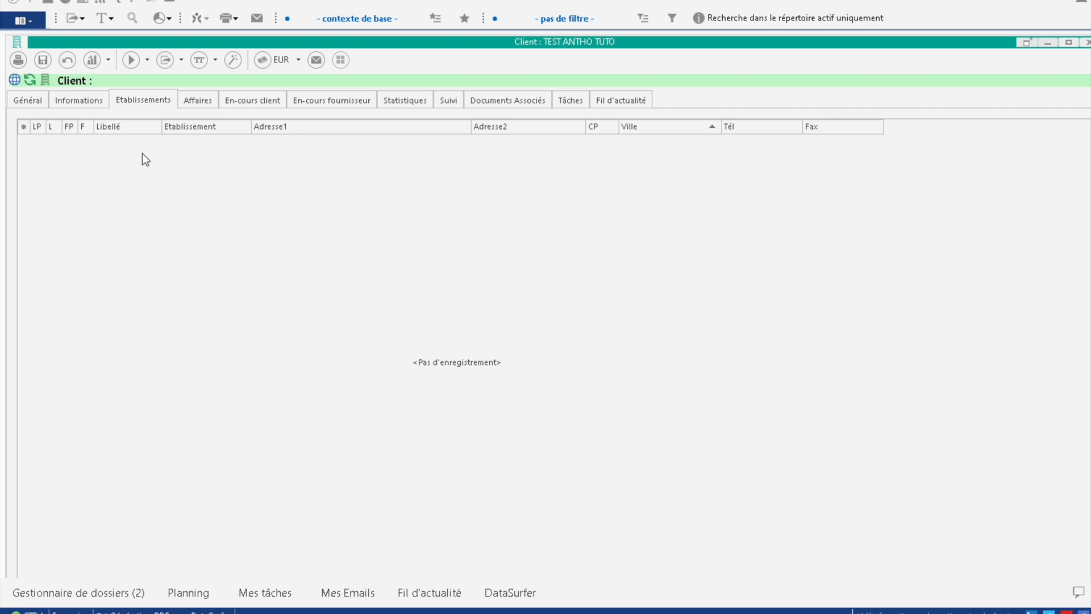
{"action": "left_click", "coordinate": [43, 98]}
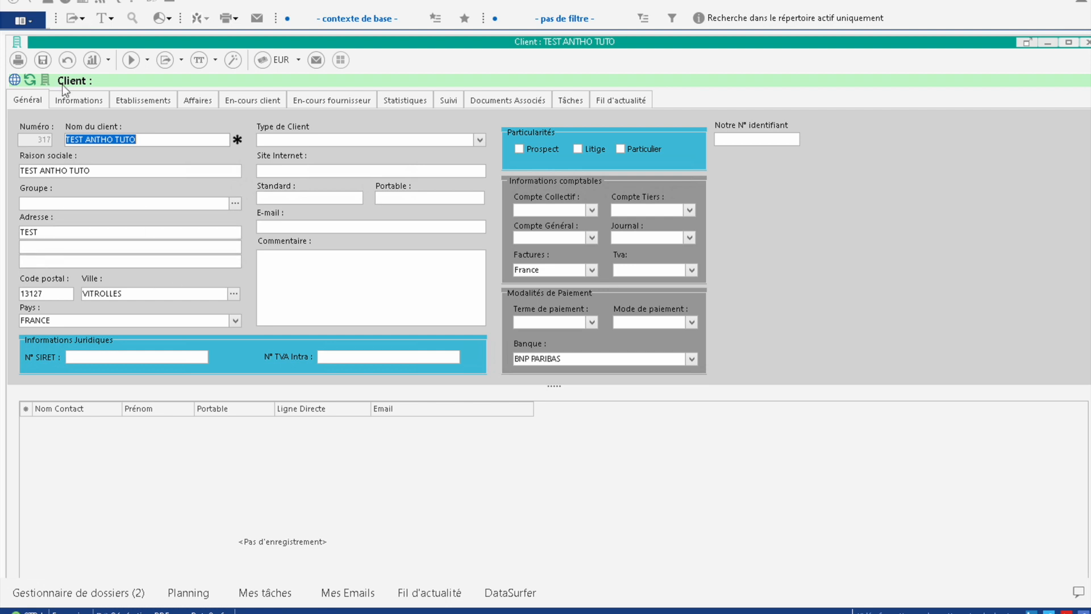
{"action": "left_click", "coordinate": [134, 99]}
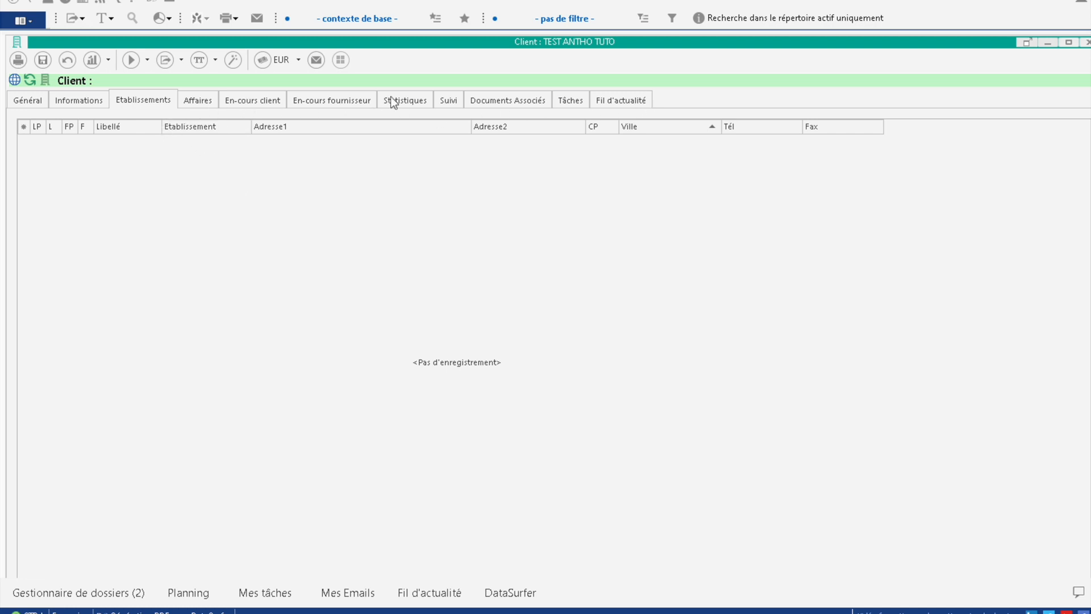
{"action": "left_click", "coordinate": [28, 100]}
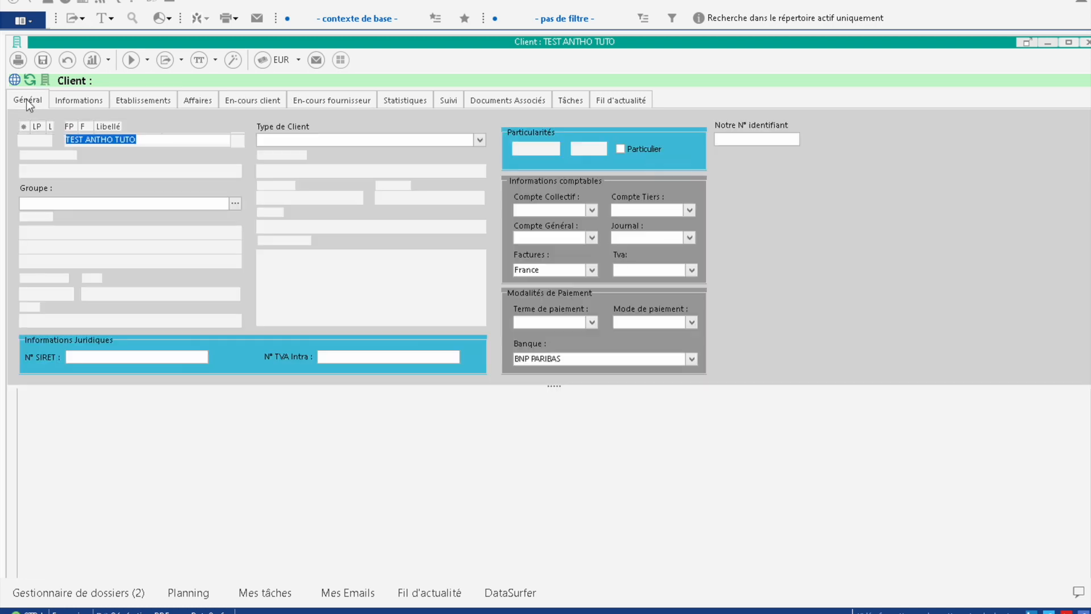